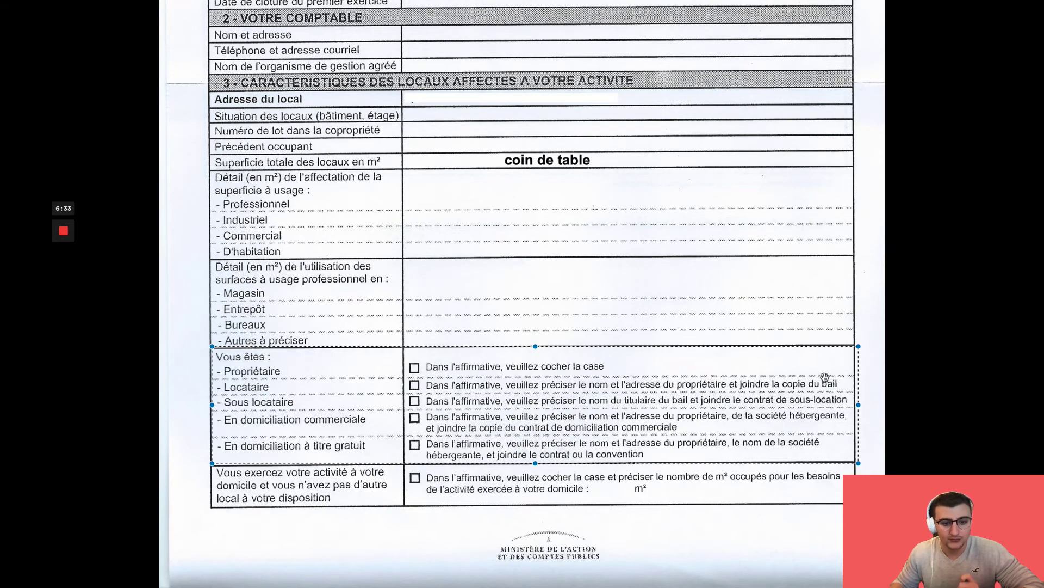
Step: Examine the « Vous êtes » occupancy options of section 3, from Propriétaire to En domiciliation à titre gratuit
drag(859, 405, 857, 405)
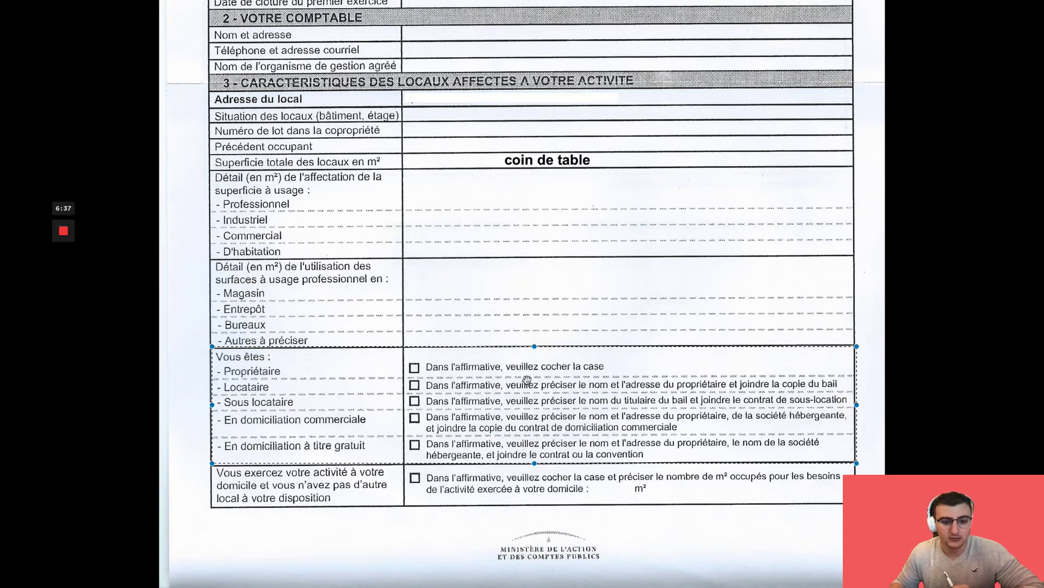
click(525, 432)
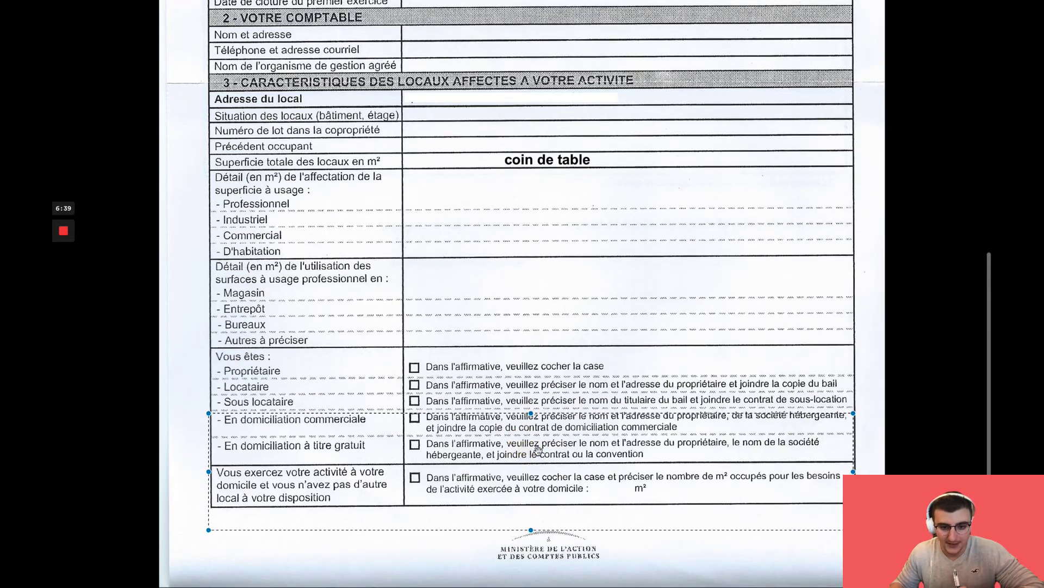
scroll(528, 419, up, 5)
scroll(538, 450, down, 5)
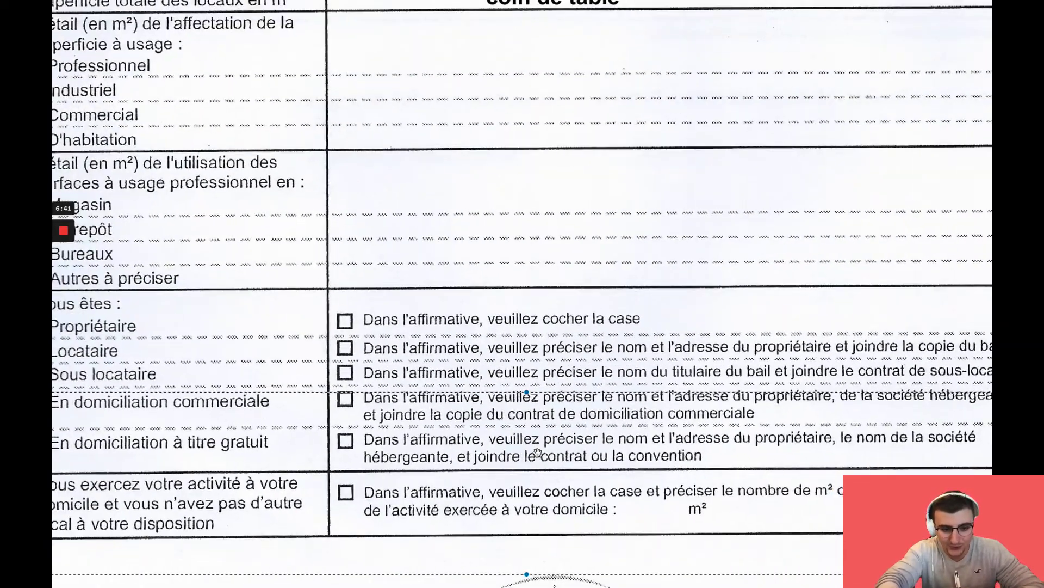
scroll(538, 451, up, 3)
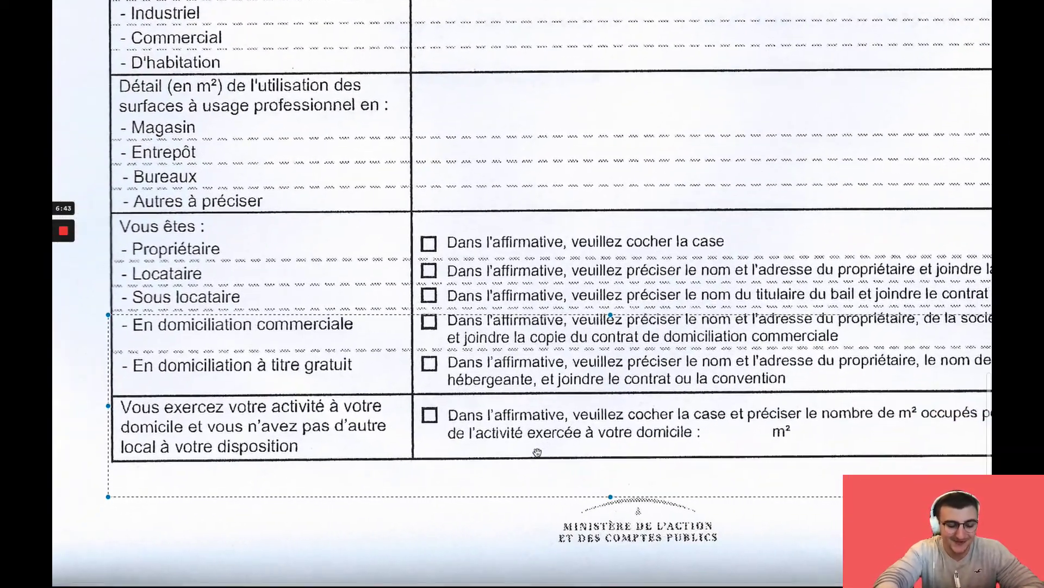
click(720, 259)
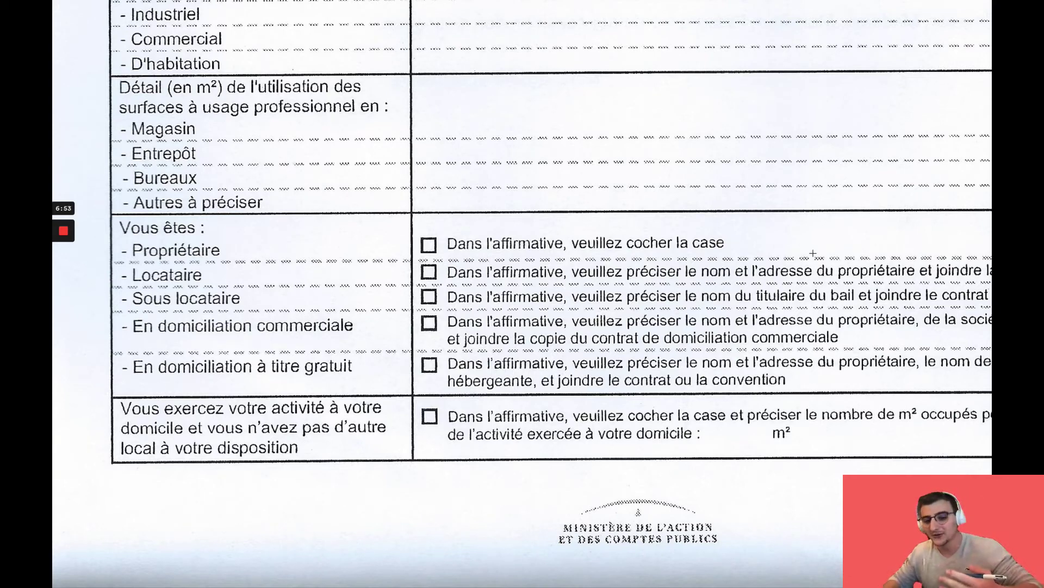
scroll(719, 367, right, 3)
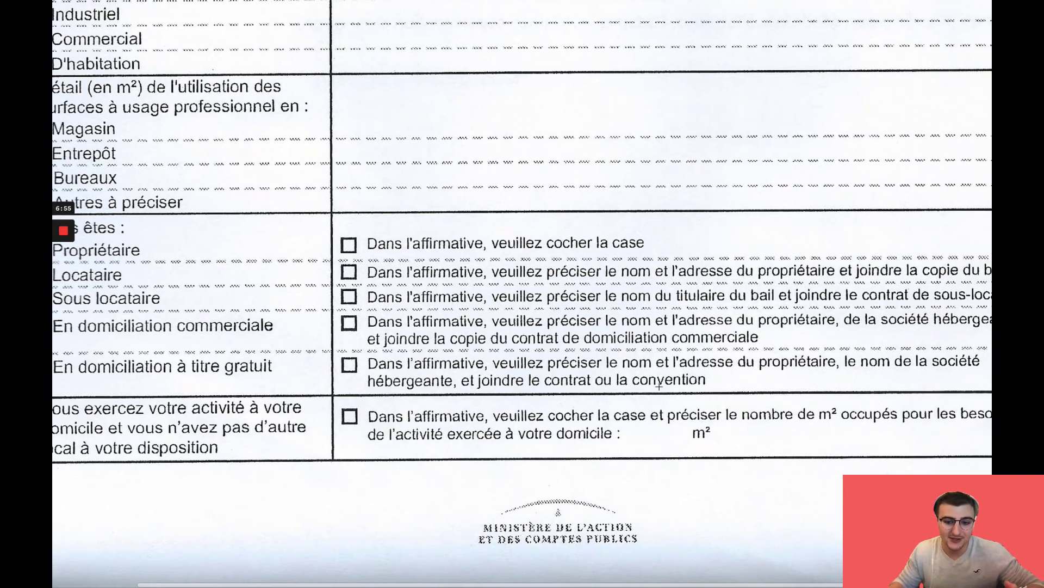
scroll(659, 387, right, 2)
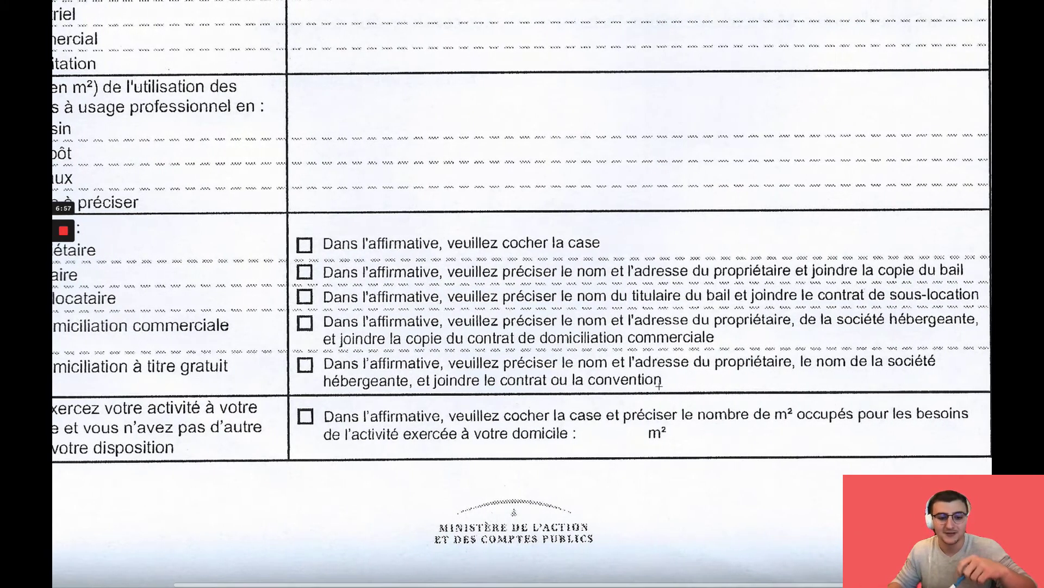
scroll(660, 385, left, 3)
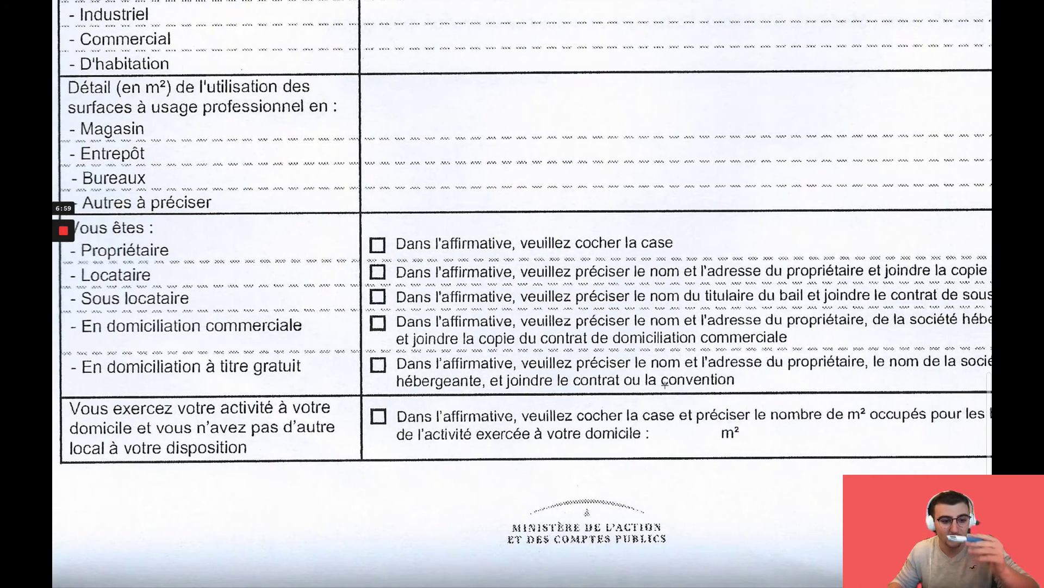
Step: Point out the checkbox and the m² field in the row about exercising the activity at home
mouse_move(751, 430)
mouse_down()
mouse_move(669, 438)
mouse_move(737, 432)
mouse_up()
click(378, 416)
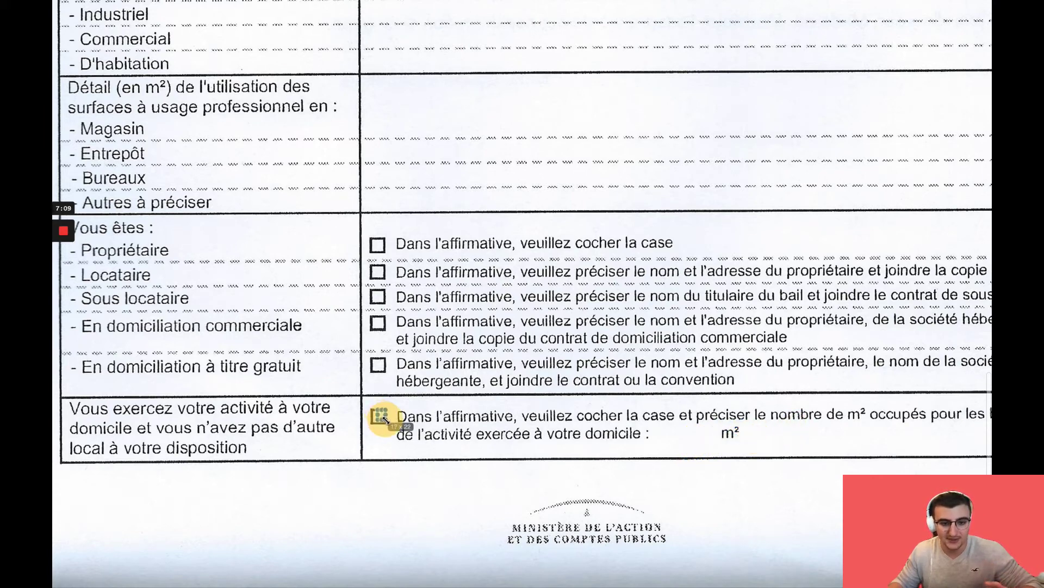
click(762, 428)
Step: Add a text box and place it just after the m² field in the home-activity row
mouse_move(635, 44)
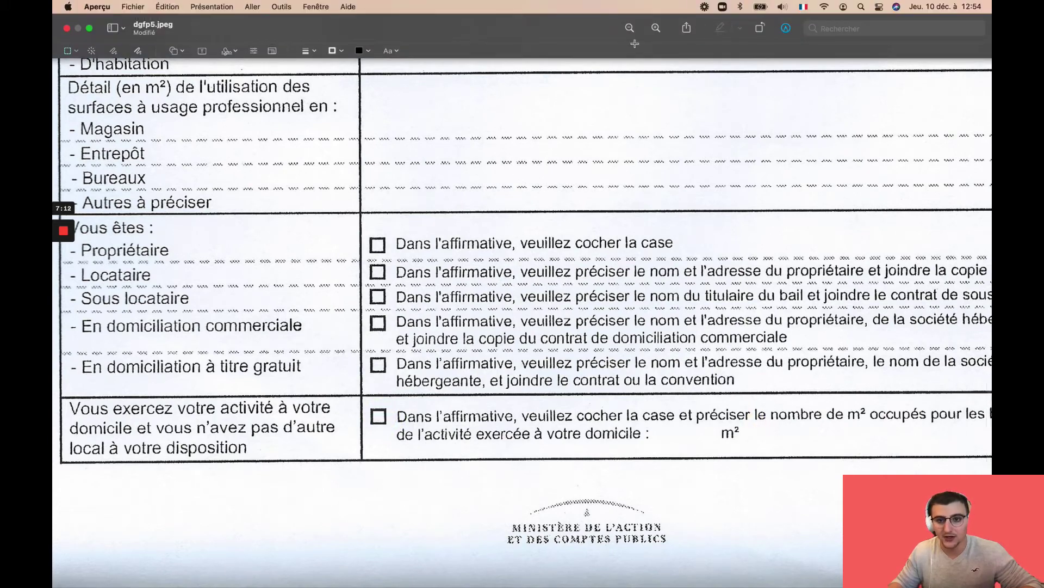
click(201, 51)
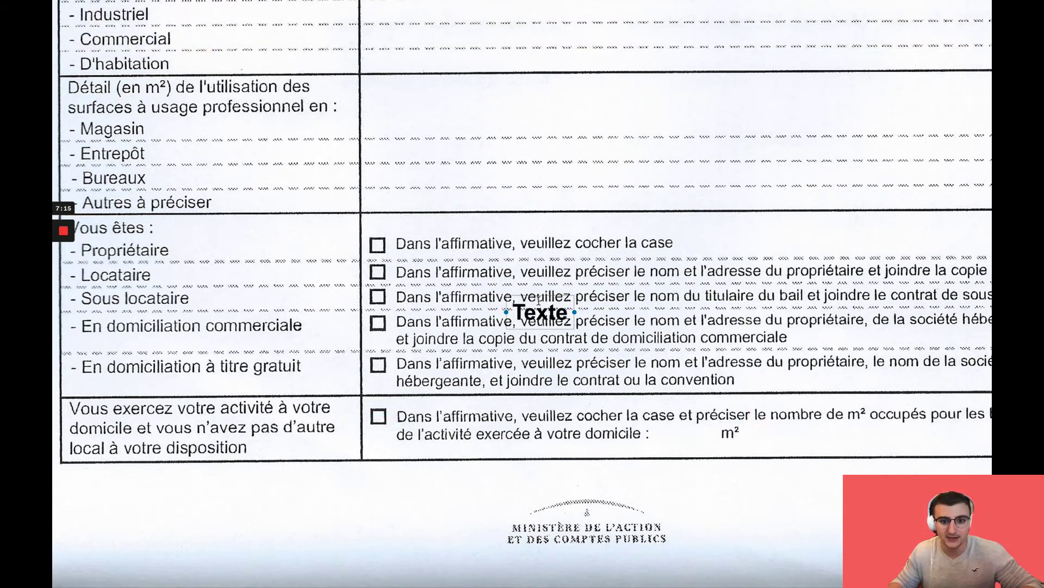
drag(539, 298, 759, 408)
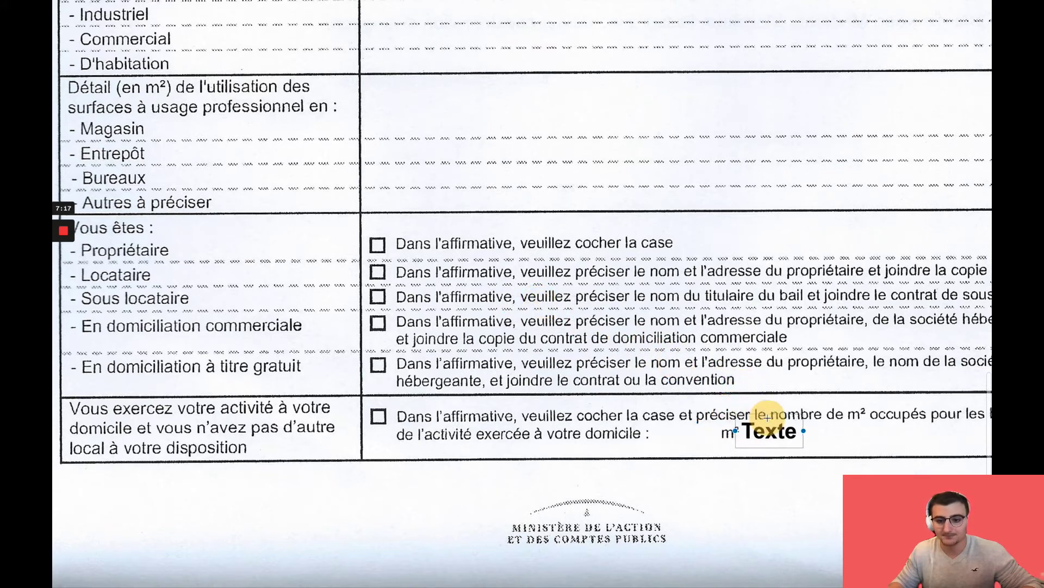
Step: Replace the placeholder of the text box beside the m² field with "Coin de table / coin de bureau"
double_click(771, 427)
text(Coin de )
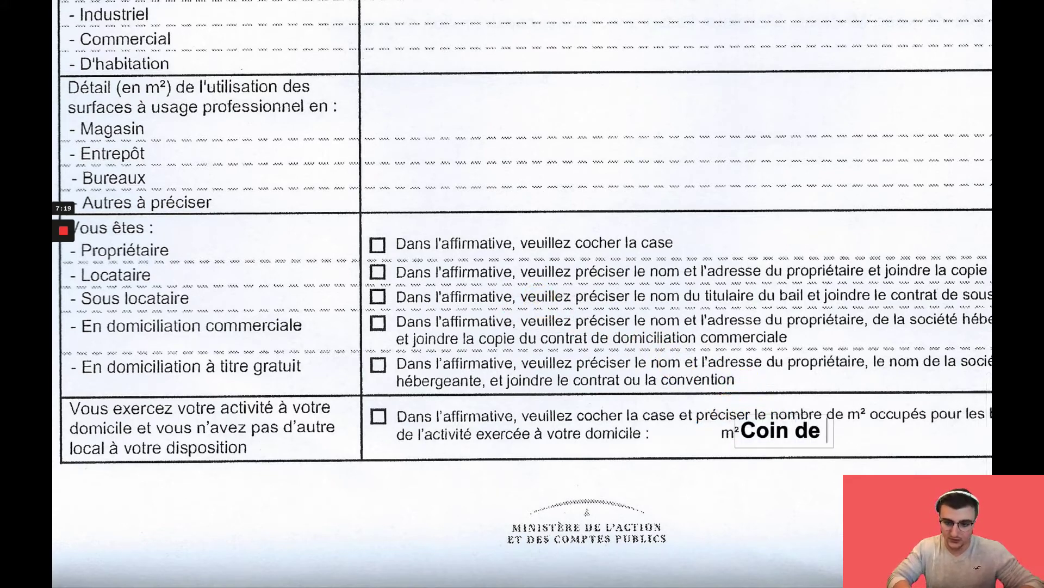
text(table / con de)
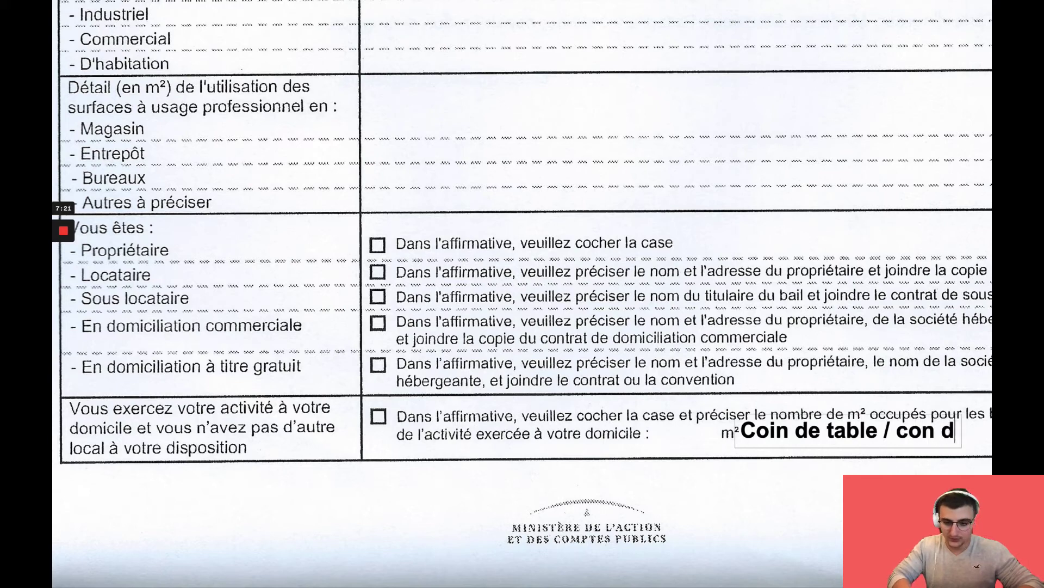
key(BackSpace)
key(BackSpace)
key(BackSpace)
key(BackSpace)
key(BackSpace)
text(oin de breau)
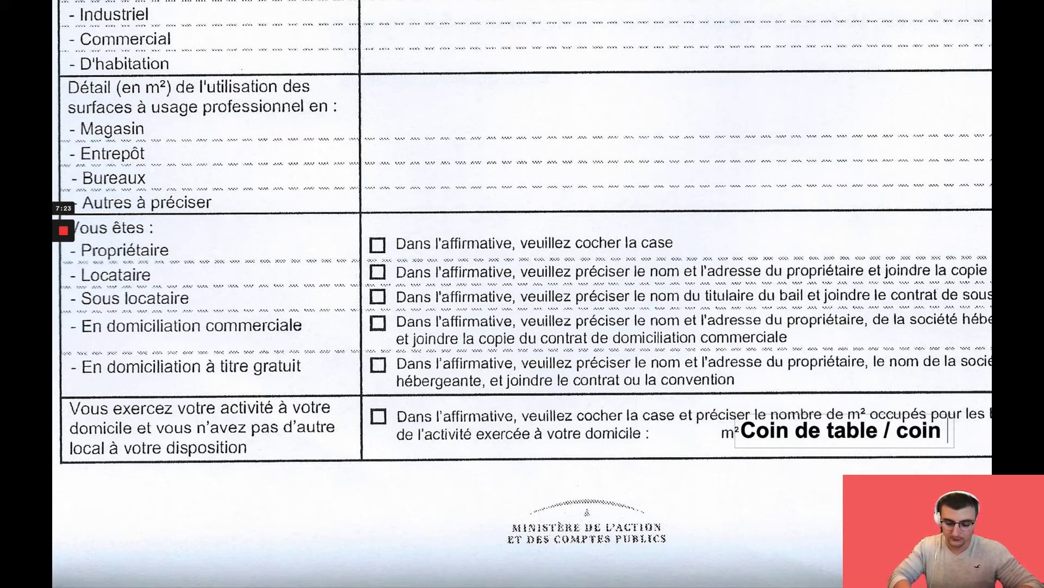
key(BackSpace)
key(BackSpace)
key(BackSpace)
key(BackSpace)
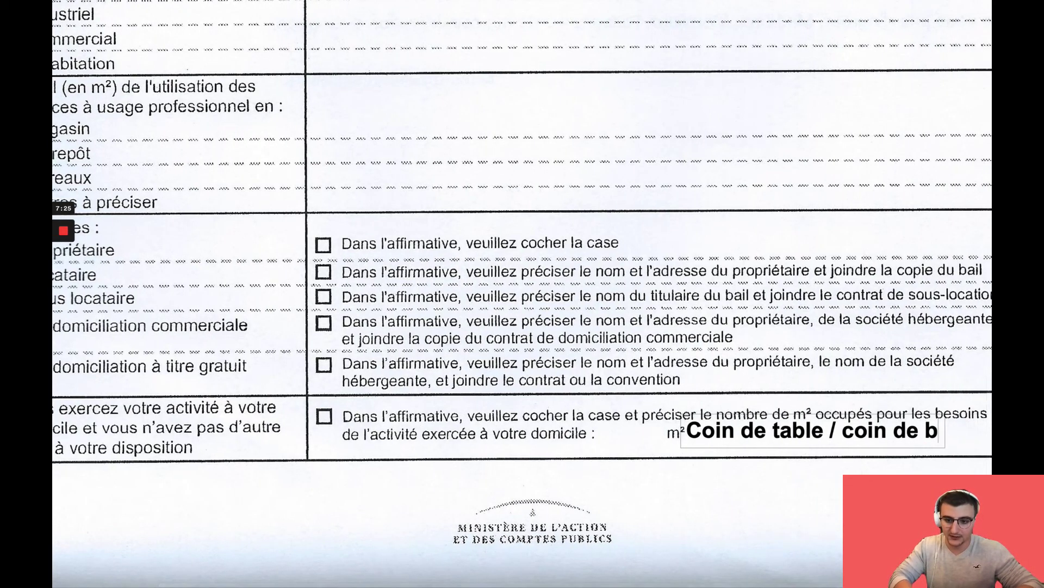
text(reau)
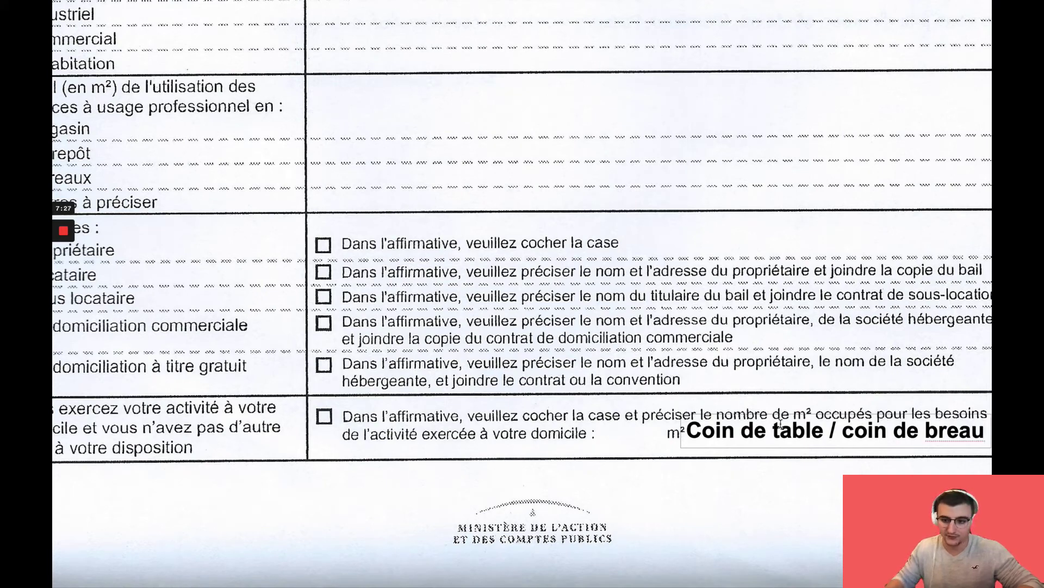
key(BackSpace)
key(BackSpace)
key(BackSpace)
key(BackSpace)
text(ureau)
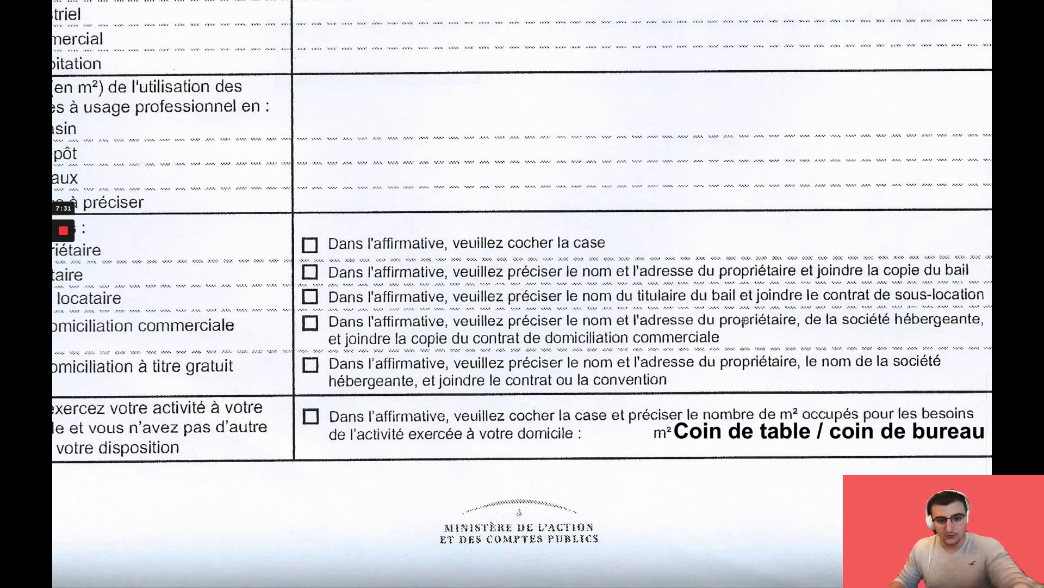
Step: Go to the form's next page and frame the full row on sharing premises with other tenants
key(ctrl+0)
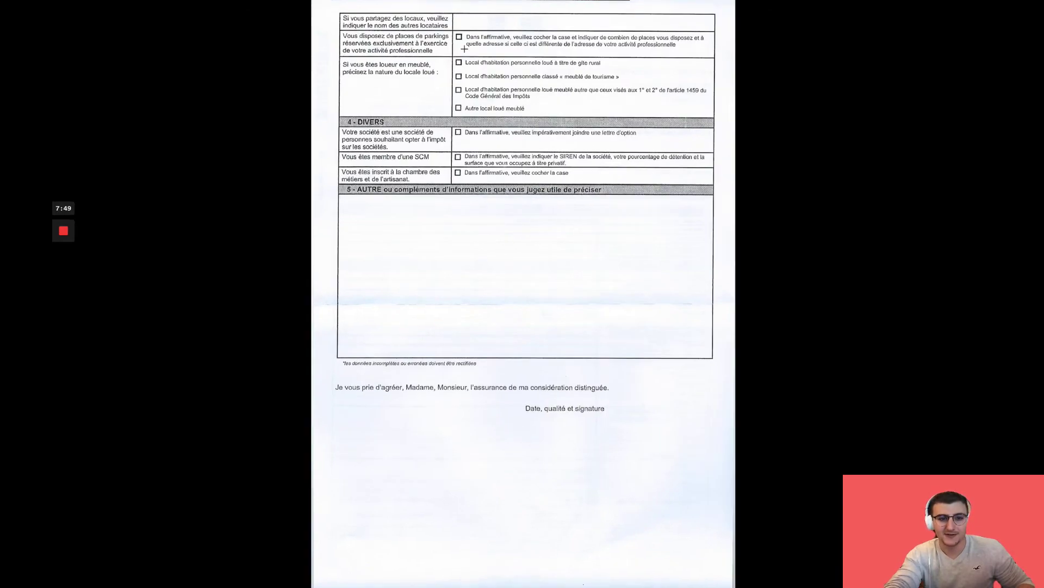
scroll(460, 62, up, 3)
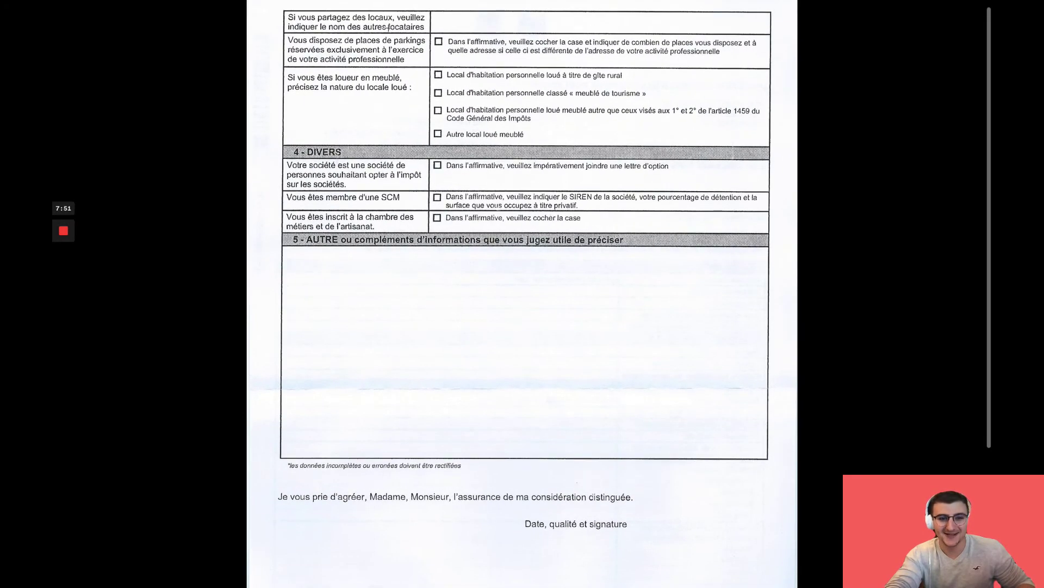
mouse_move(284, 11)
mouse_down()
mouse_move(566, 45)
mouse_move(728, 45)
mouse_move(719, 42)
mouse_up()
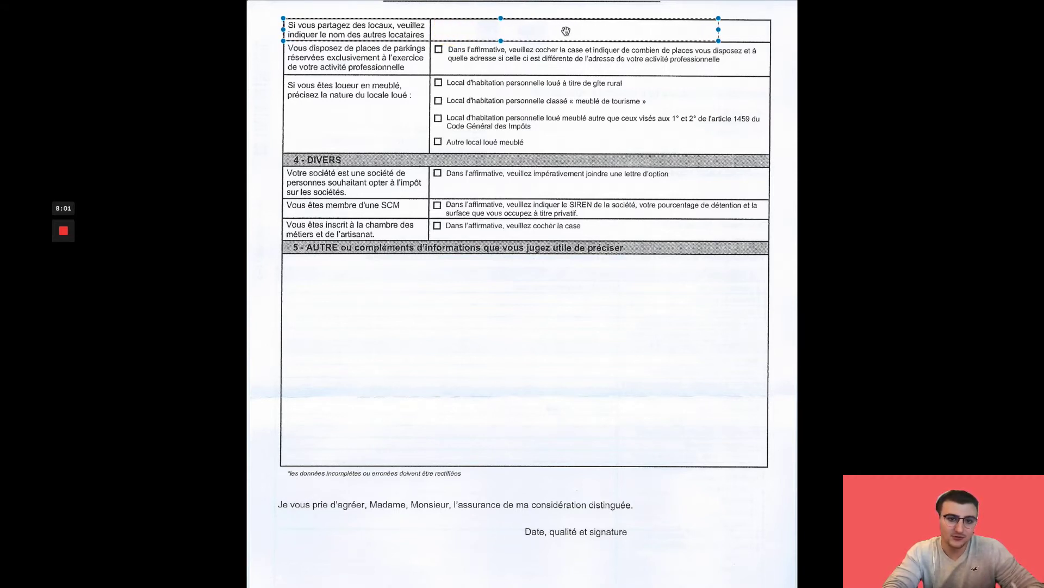
drag(723, 28, 773, 29)
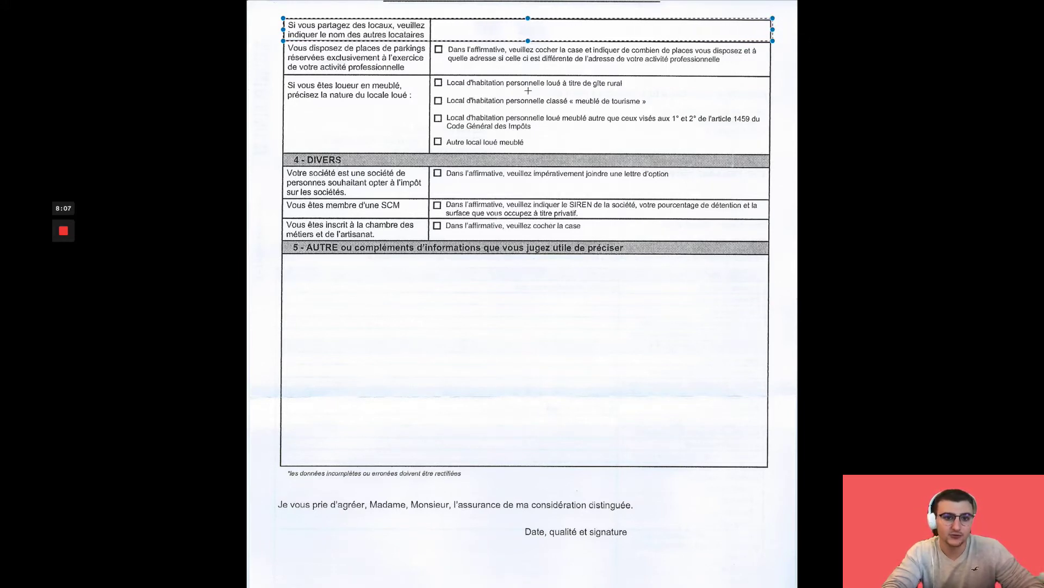
Step: Frame the row on reserved parking spaces and the block on furnished rentals to review them
drag(287, 44, 762, 75)
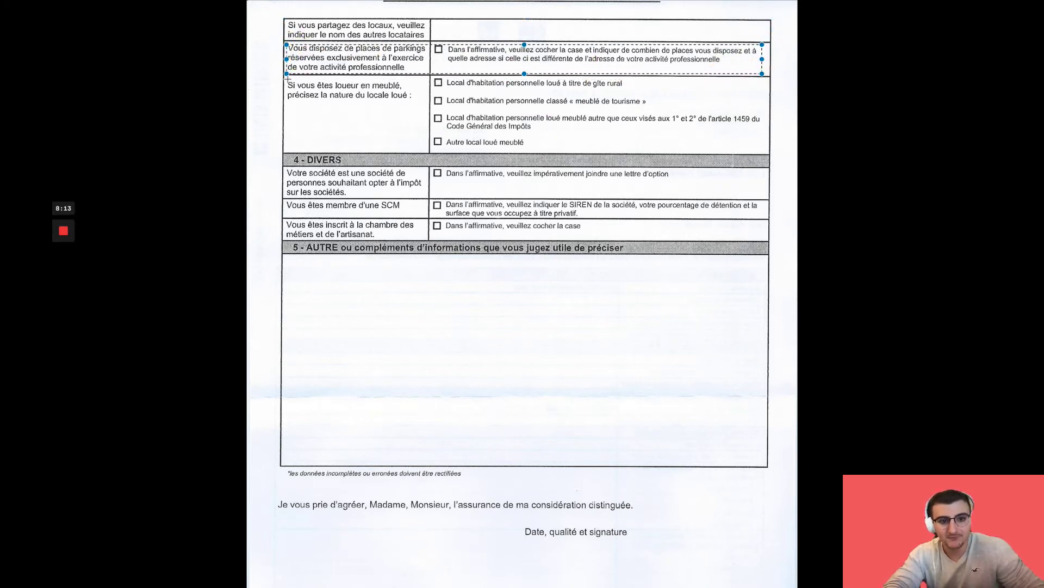
drag(287, 80, 770, 148)
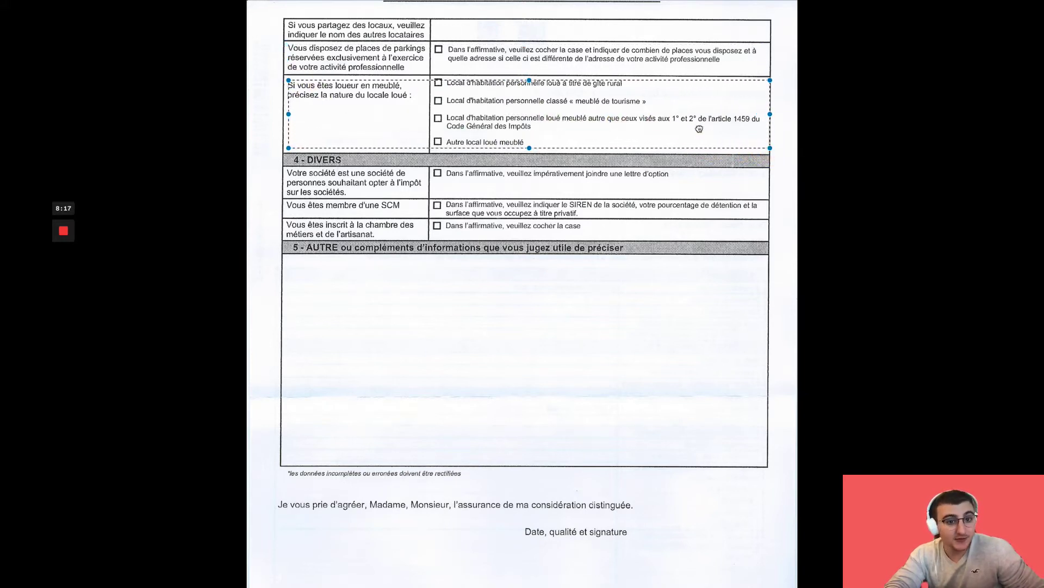
drag(700, 128, 696, 126)
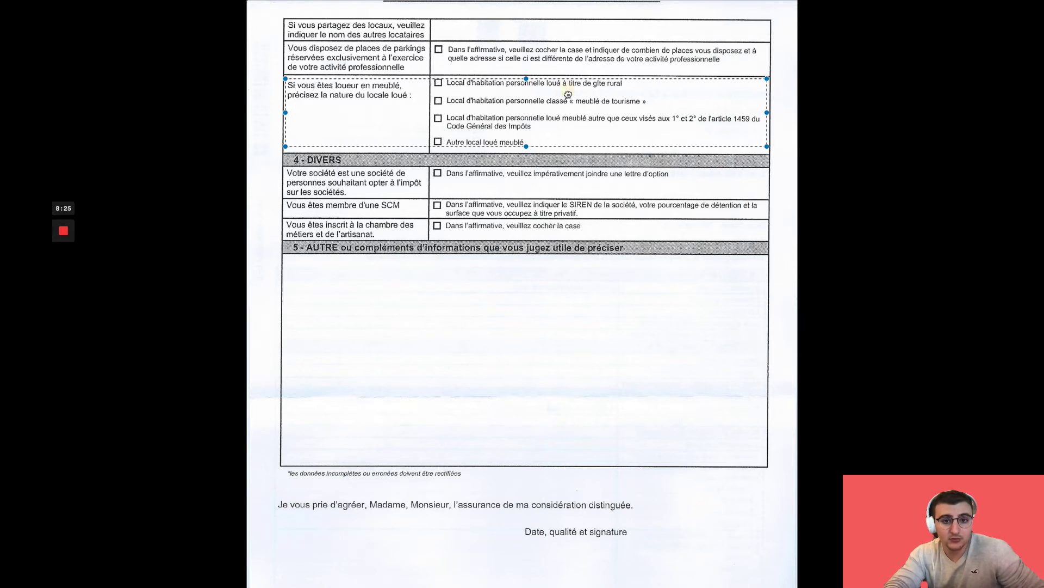
Step: Frame section 4 - DIVERS and the free-text area of section 5 - AUTRE to review them
drag(565, 87, 567, 169)
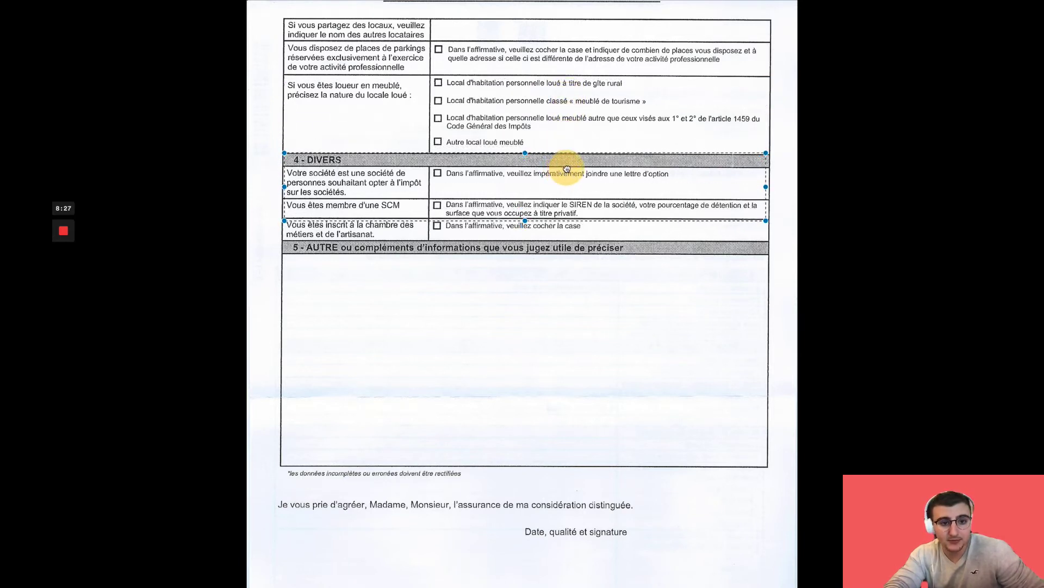
drag(765, 225, 768, 237)
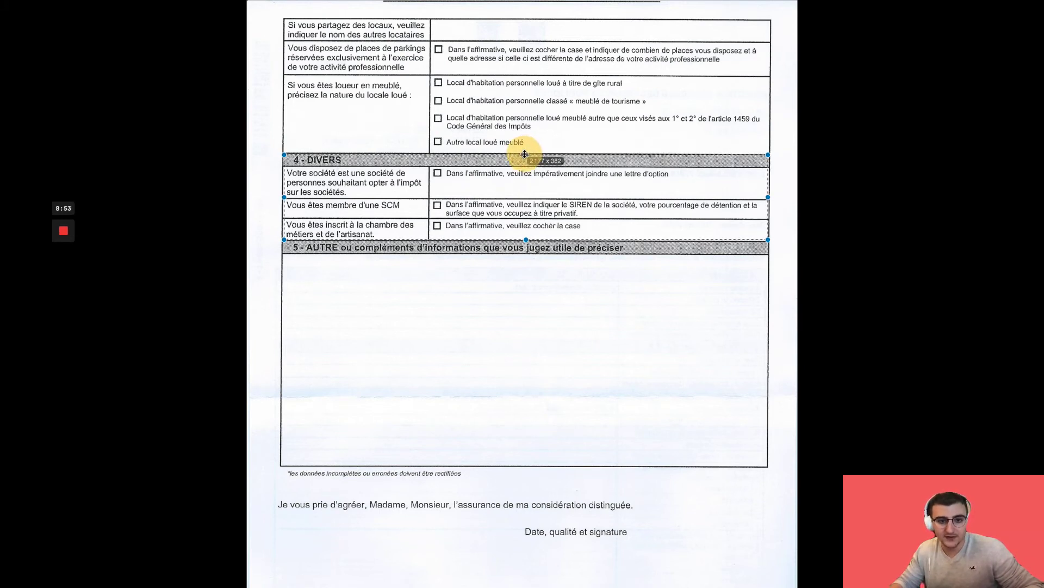
drag(534, 236, 530, 297)
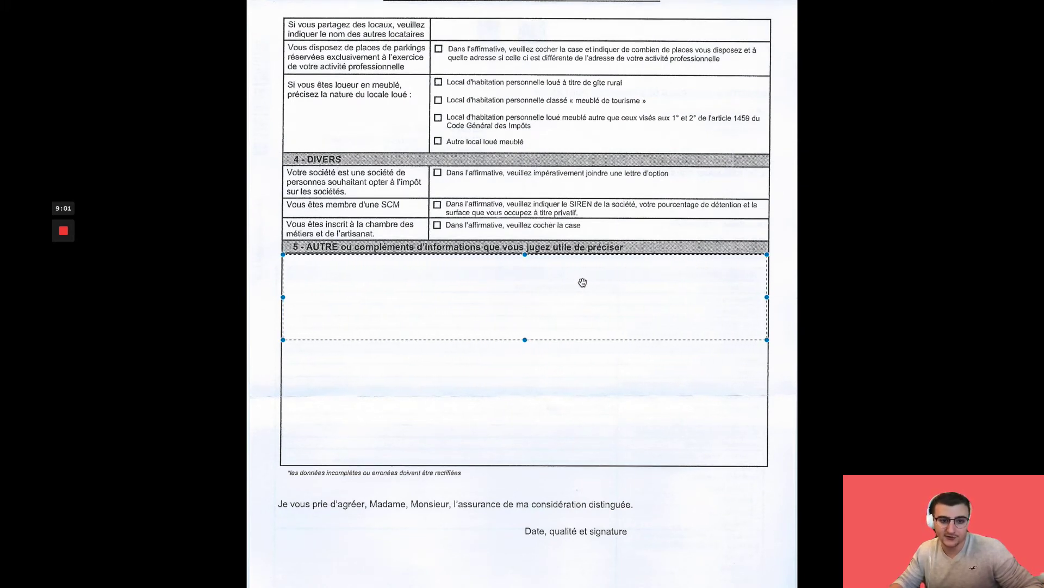
drag(581, 299, 580, 201)
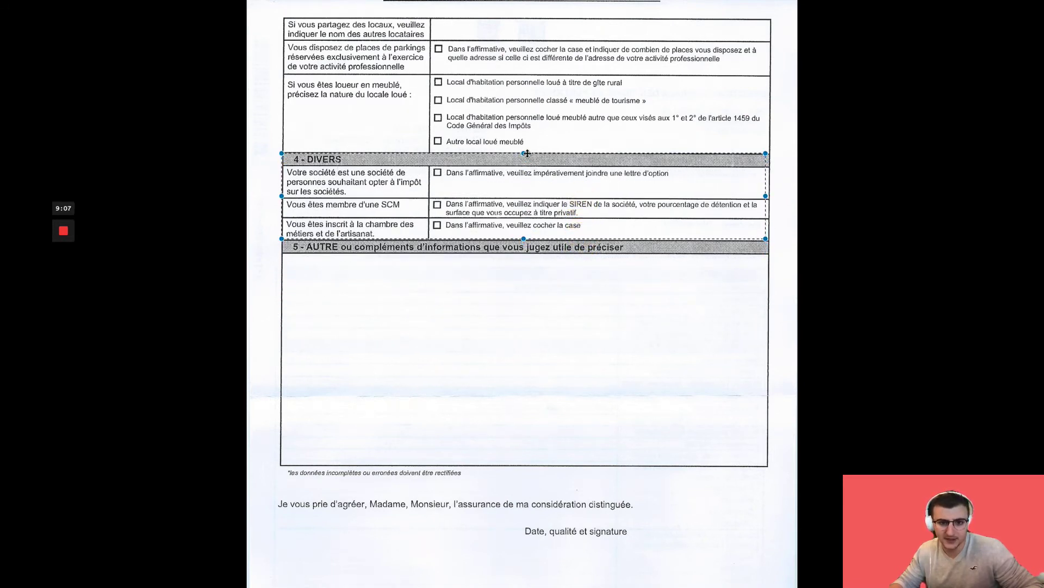
drag(528, 154, 525, 195)
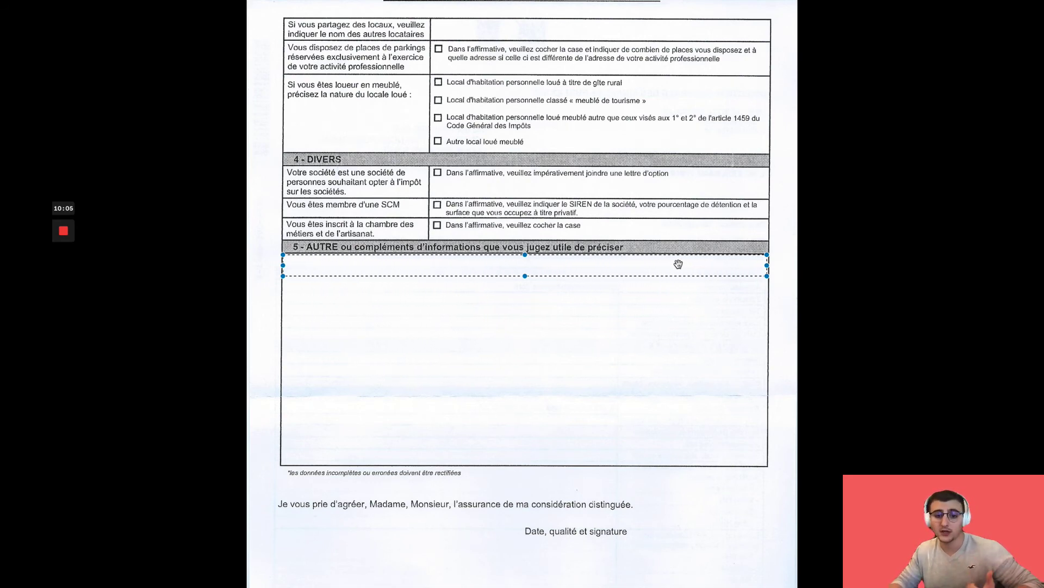
Step: Frame the « Date, qualité et signature » area at the end of the form
scroll(679, 264, down, 5)
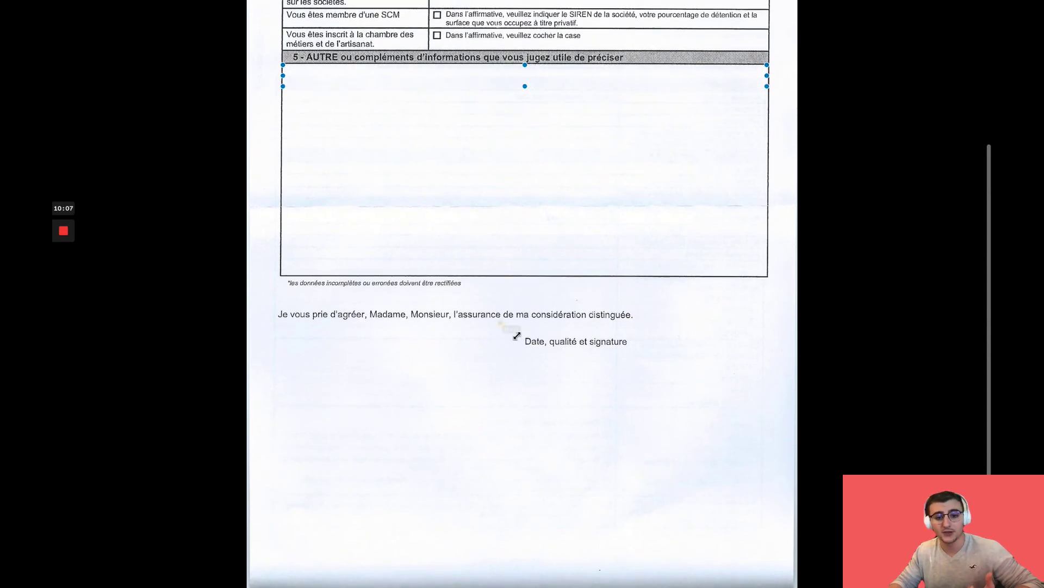
drag(517, 336, 682, 423)
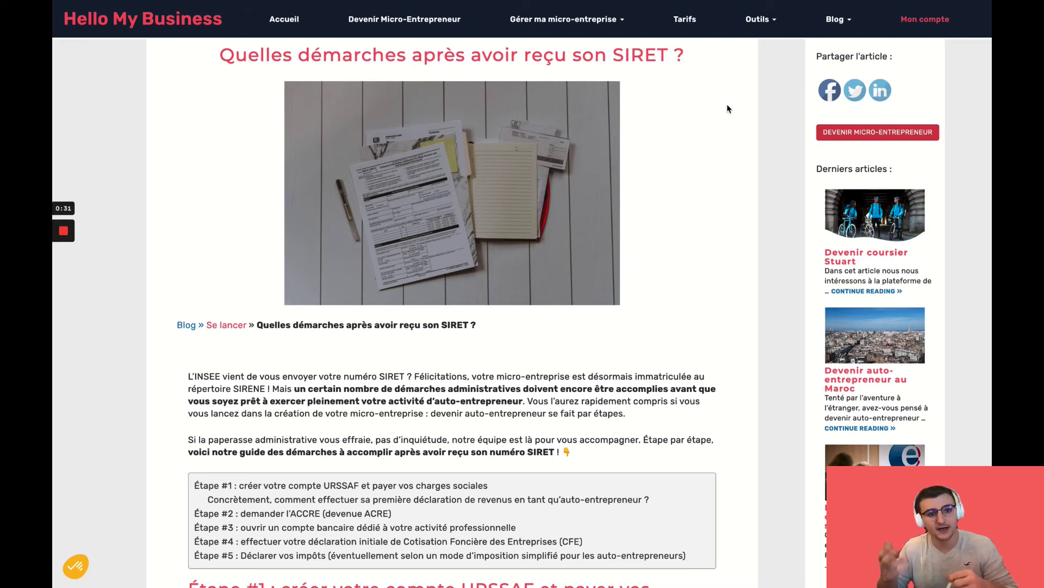
Step: Read the Hello My Business article « Quelles démarches après avoir reçu son SIRET ? » down to Étape #1
click(700, 60)
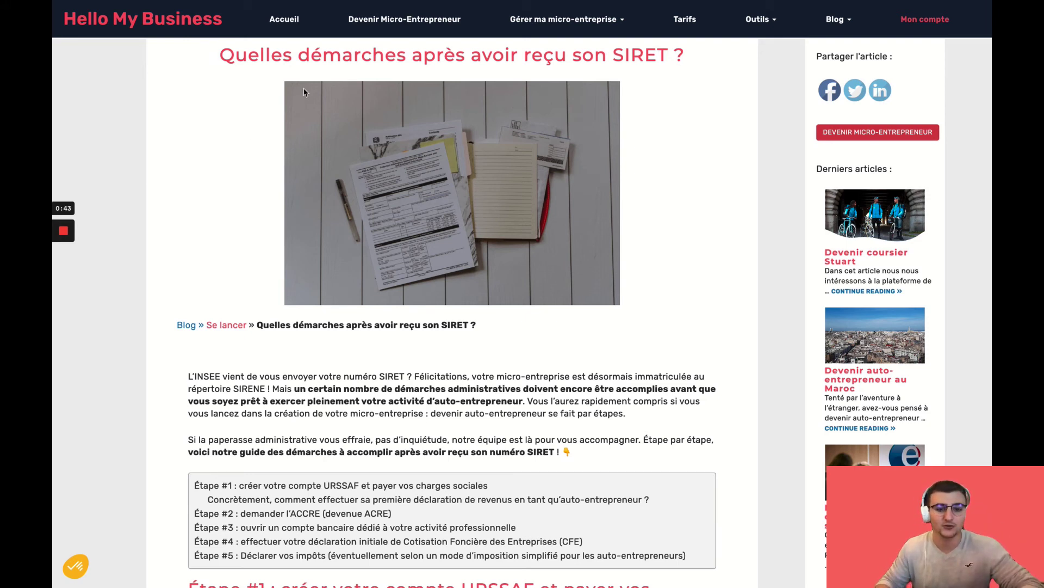
scroll(717, 184, down, 10)
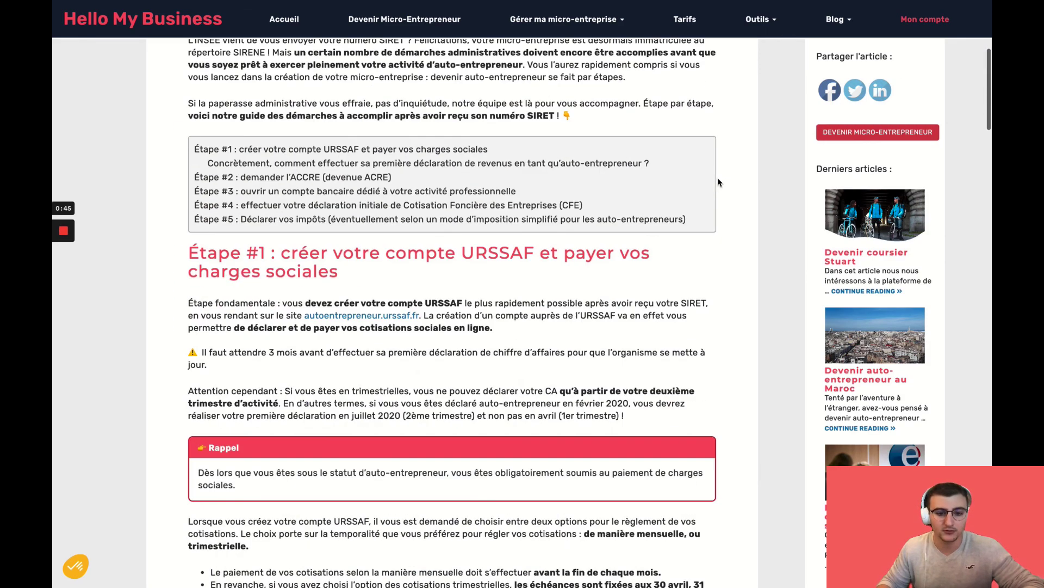